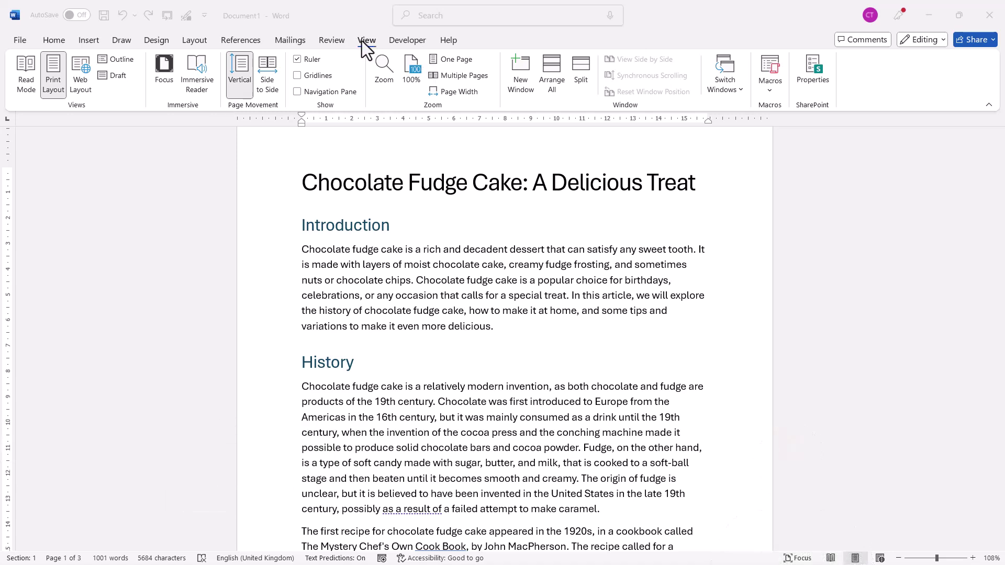
- Display multiple pages side by side and look at the page color options without applying one
{"action": "left_click", "coordinate": [451, 75]}
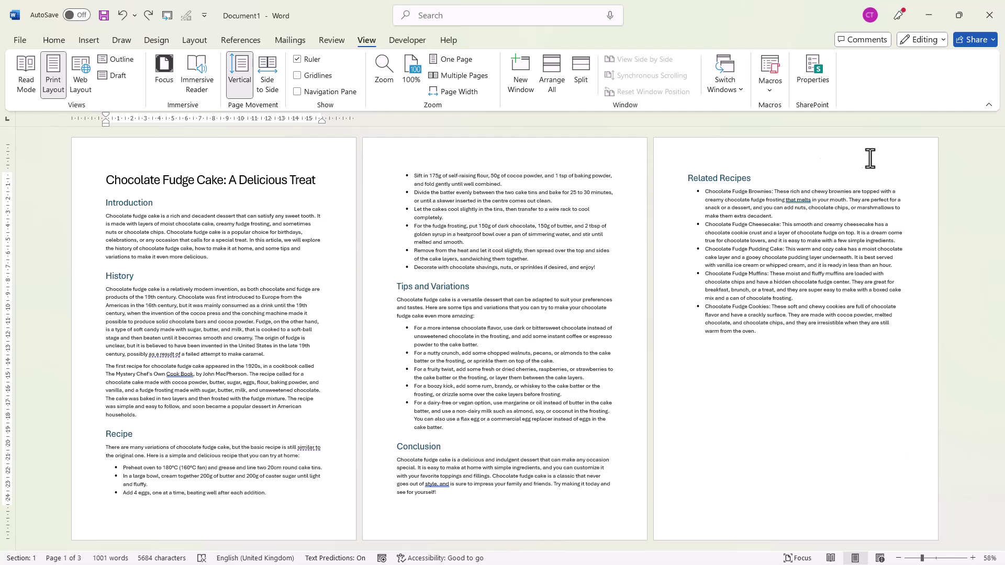
{"action": "left_click", "coordinate": [156, 40]}
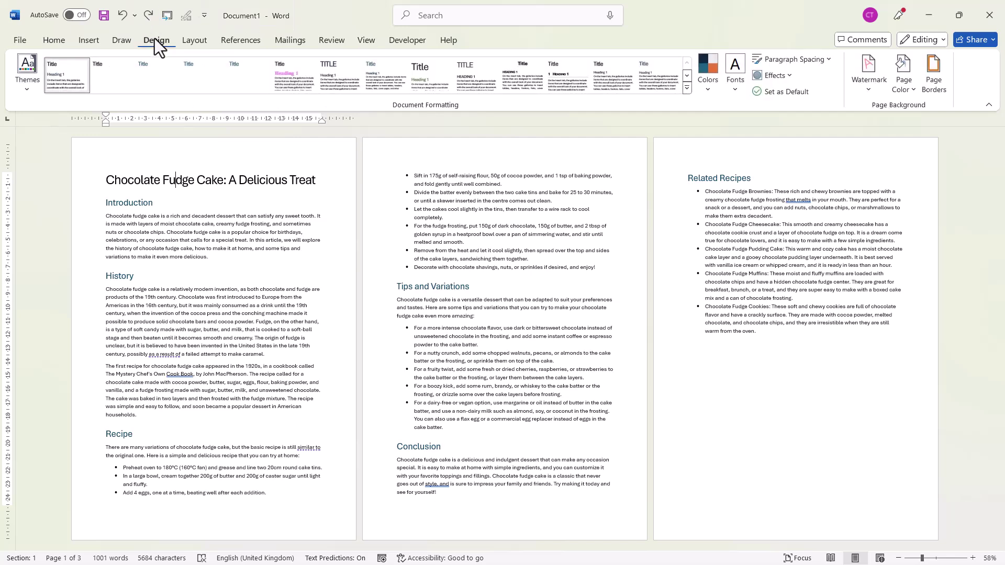
{"action": "left_click", "coordinate": [909, 88]}
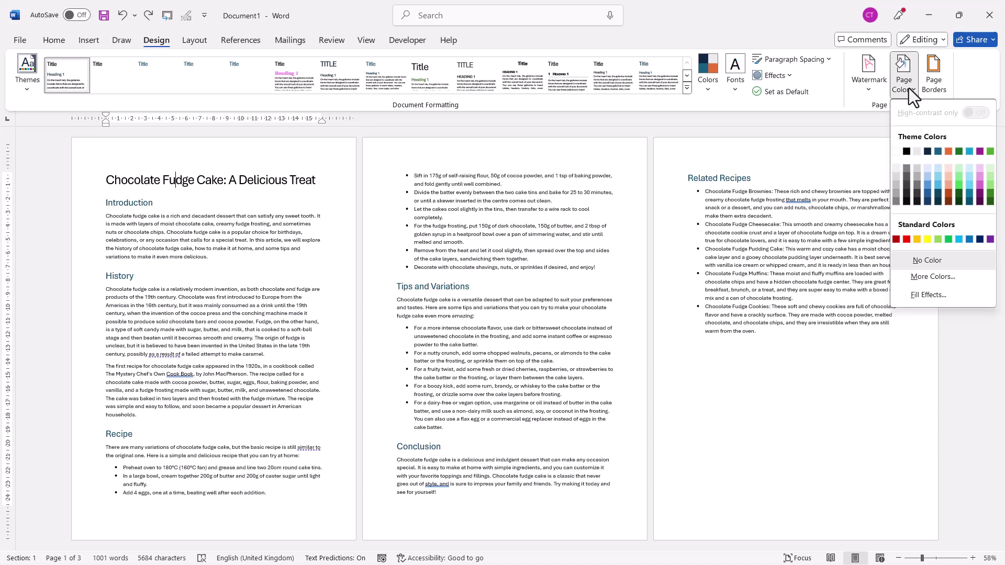
{"action": "left_click", "coordinate": [908, 88]}
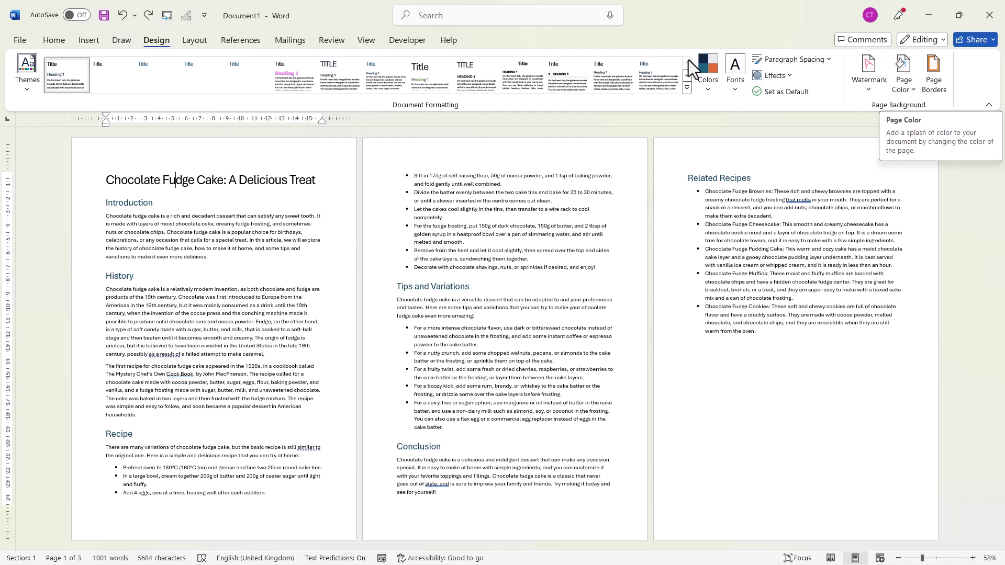
- Draw a rectangle about 30.75 cm high and 21.71 cm wide over the whole third page and send it behind the text
{"action": "left_click", "coordinate": [89, 40]}
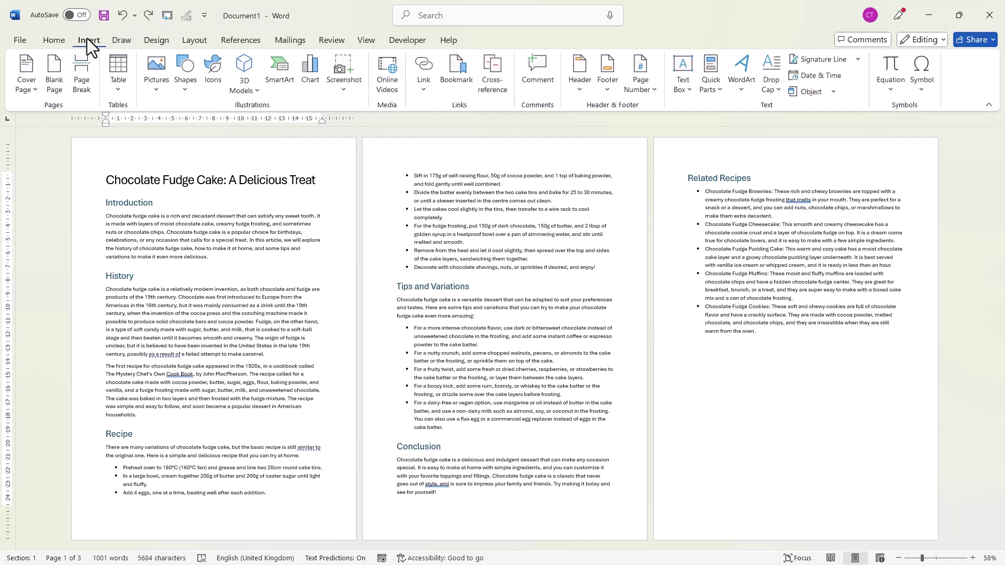
{"action": "left_click", "coordinate": [189, 83]}
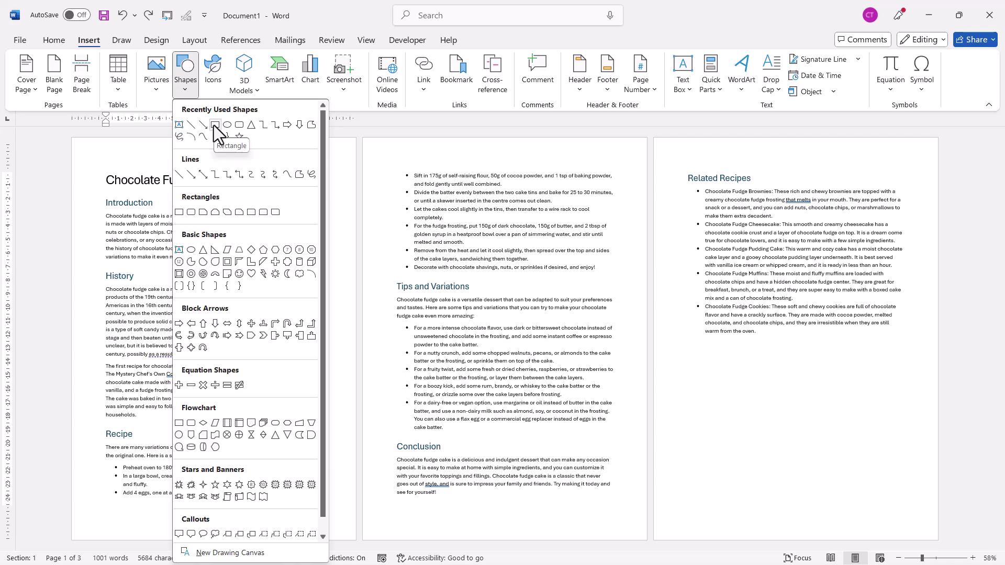
{"action": "left_click", "coordinate": [180, 214]}
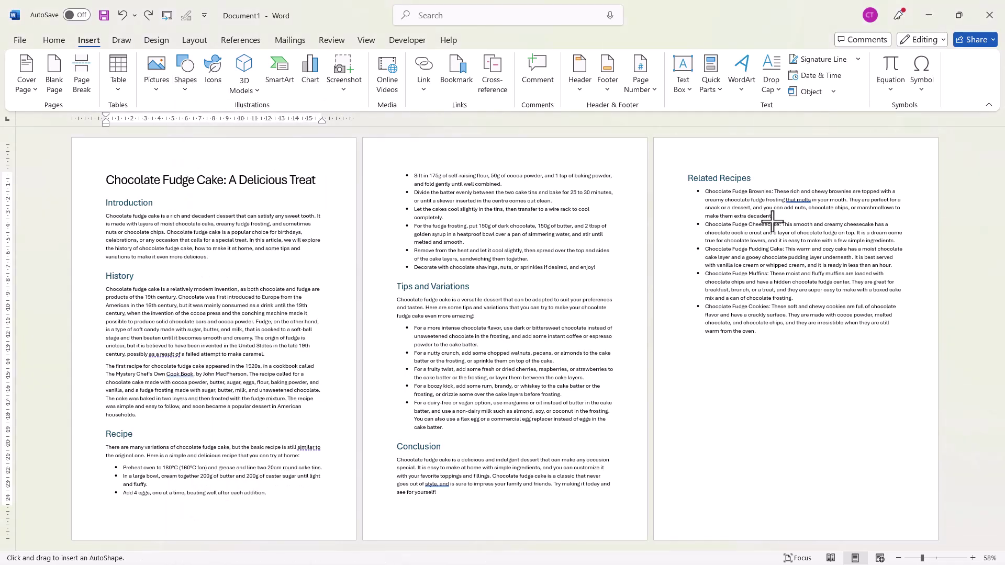
{"action": "mouse_move", "coordinate": [654, 138]}
{"action": "left_mouse_down"}
{"action": "mouse_move", "coordinate": [953, 424]}
{"action": "mouse_move", "coordinate": [933, 466]}
{"action": "mouse_move", "coordinate": [939, 545]}
{"action": "left_mouse_up"}
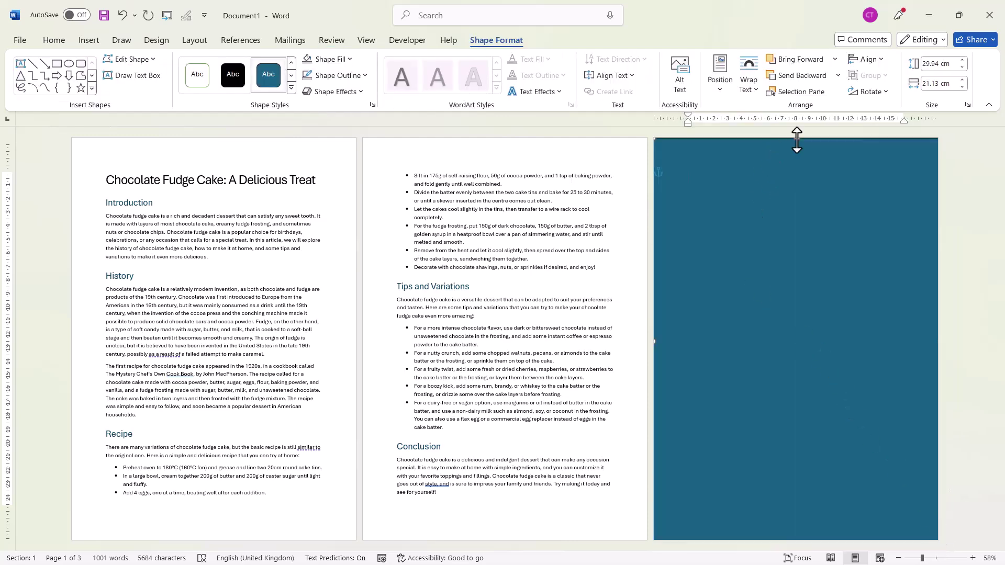
{"action": "left_click_drag", "start_coordinate": [796, 129], "coordinate": [795, 118]}
{"action": "left_click_drag", "start_coordinate": [655, 338], "coordinate": [645, 339]}
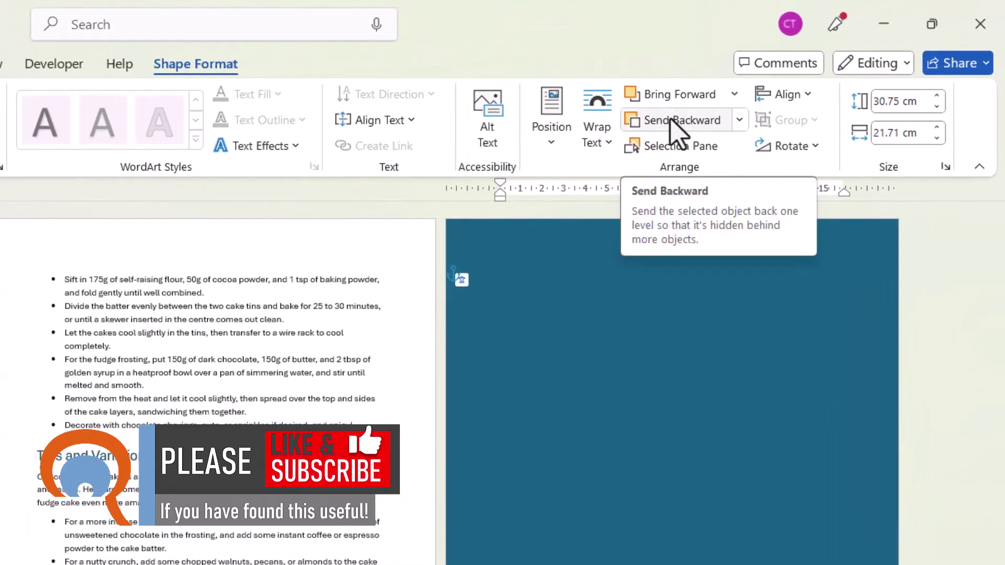
{"action": "left_click", "coordinate": [739, 121]}
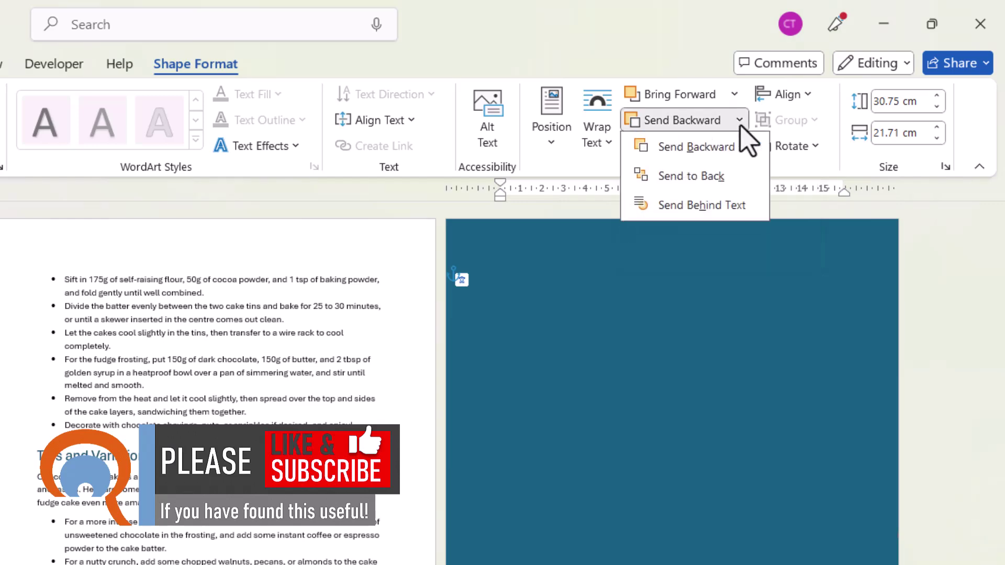
{"action": "left_click", "coordinate": [675, 208]}
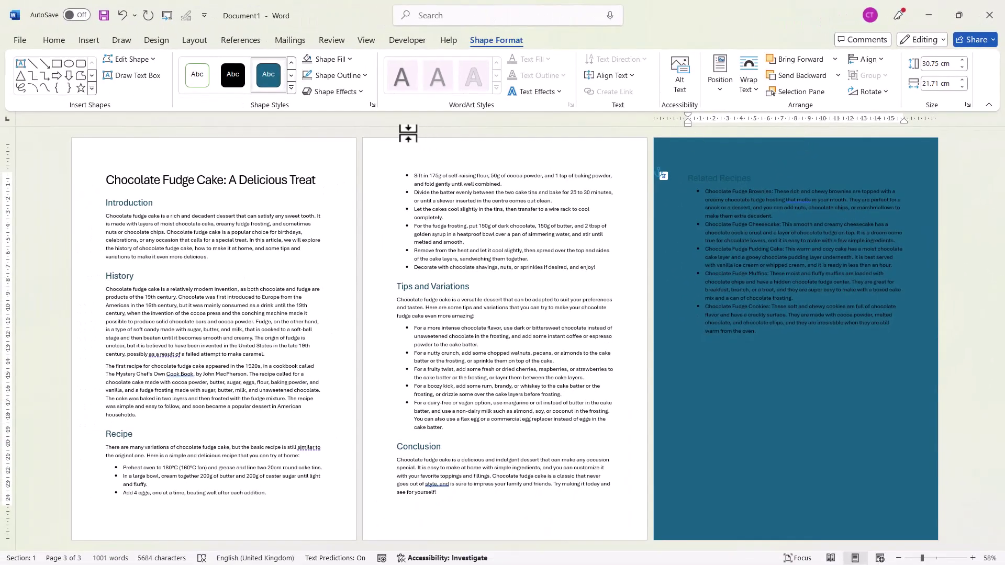
- Fill the rectangle on the third page with the light gray theme color and remove its outline
{"action": "left_click", "coordinate": [349, 59]}
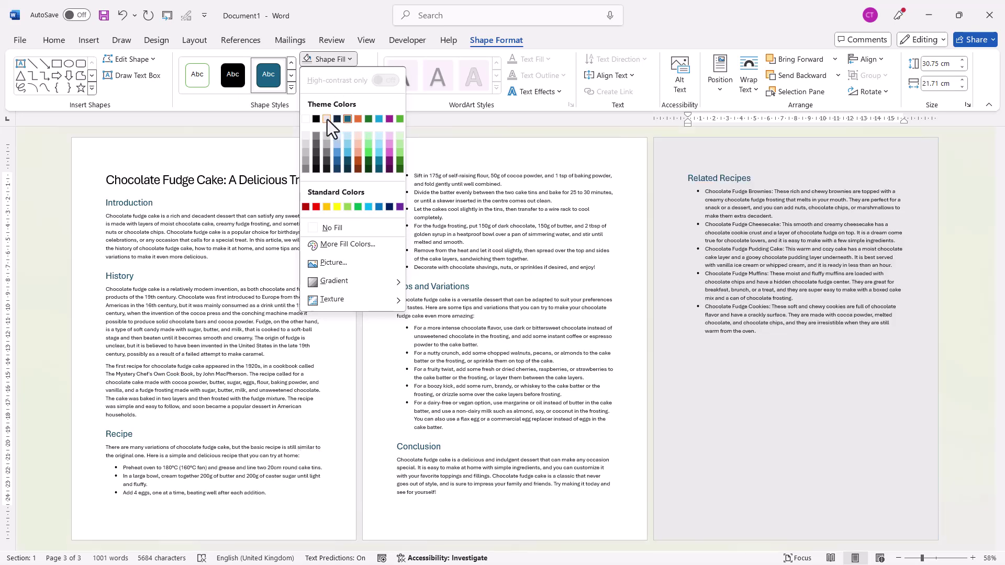
{"action": "left_click", "coordinate": [328, 119]}
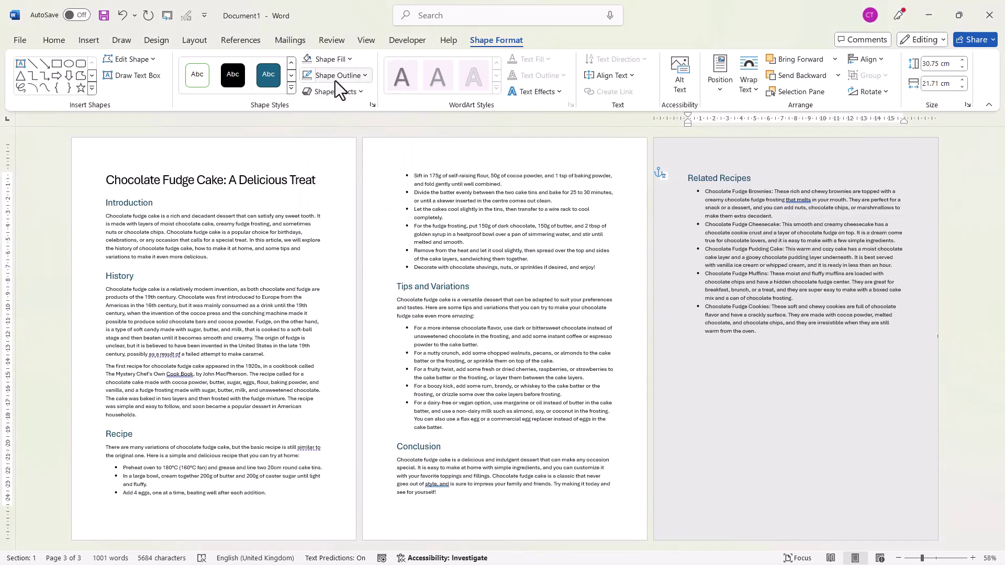
{"action": "left_click", "coordinate": [341, 76]}
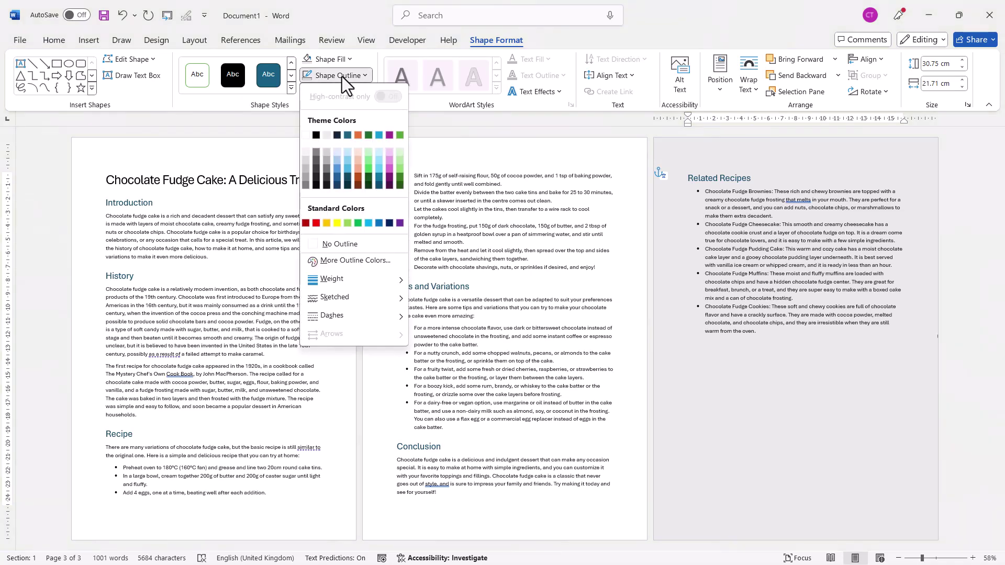
{"action": "left_click", "coordinate": [335, 240]}
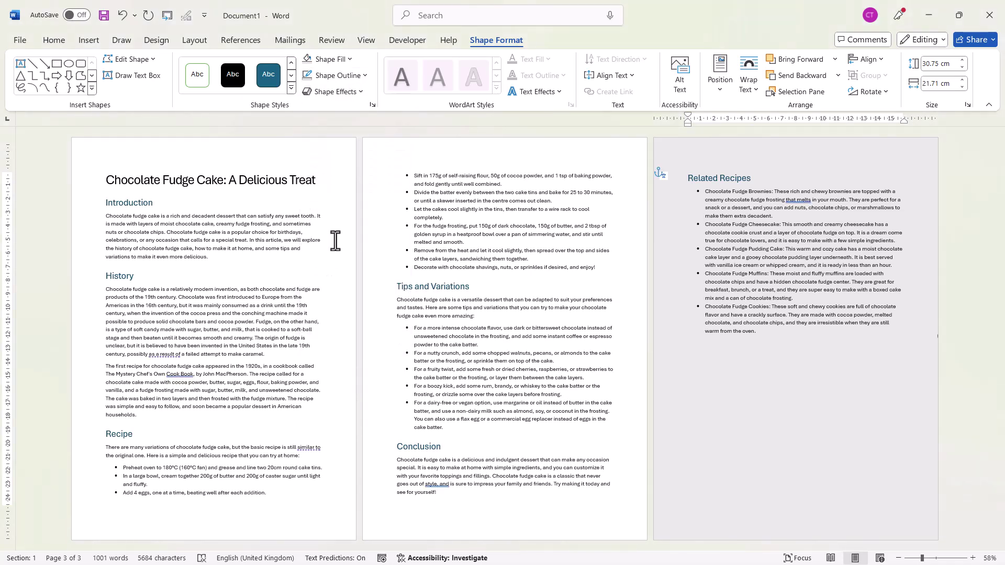
- Add blank paragraphs after the Conclusion text to test whether the background rectangle moves, and undo them
{"action": "left_click", "coordinate": [528, 431]}
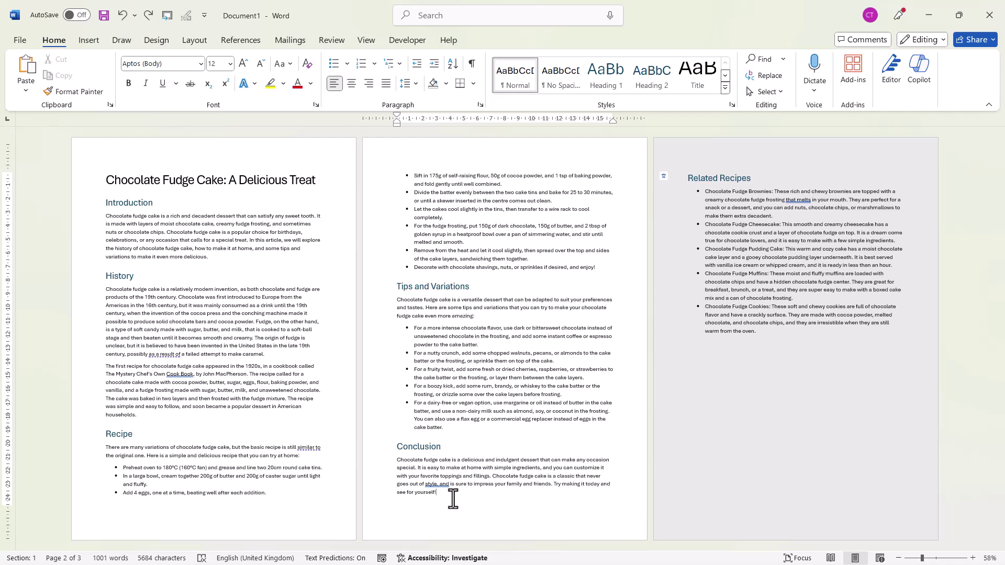
{"action": "key", "text": "ctrl+y"}
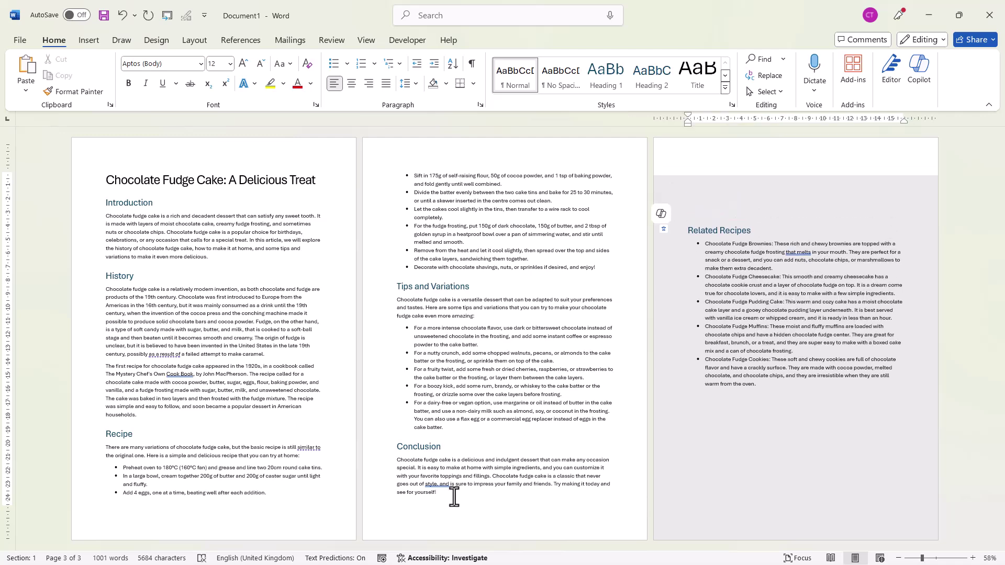
{"action": "key", "text": "ctrl+z"}
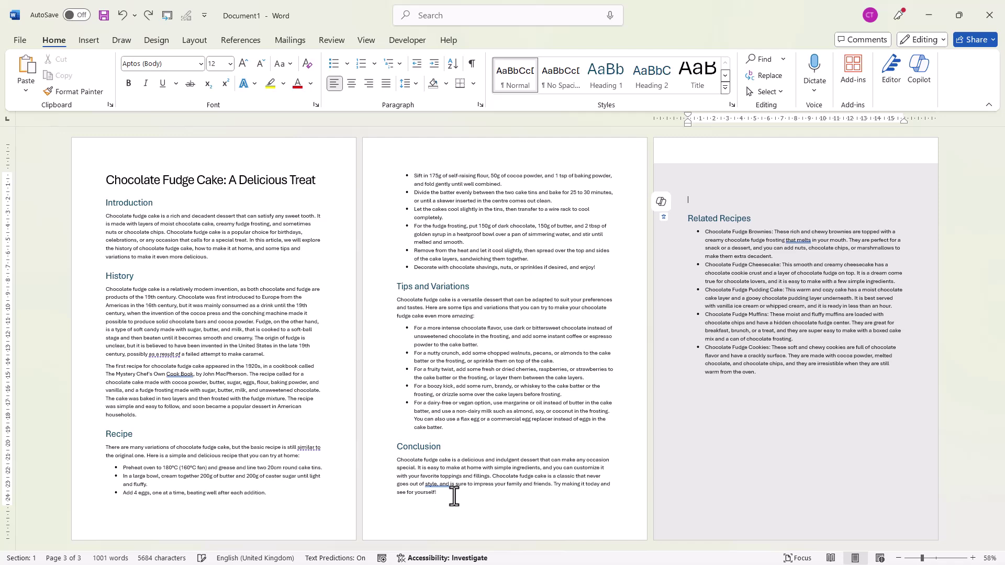
{"action": "key", "text": "ctrl+z"}
{"action": "key", "text": "ctrl+z"}
{"action": "key", "text": "ctrl+z"}
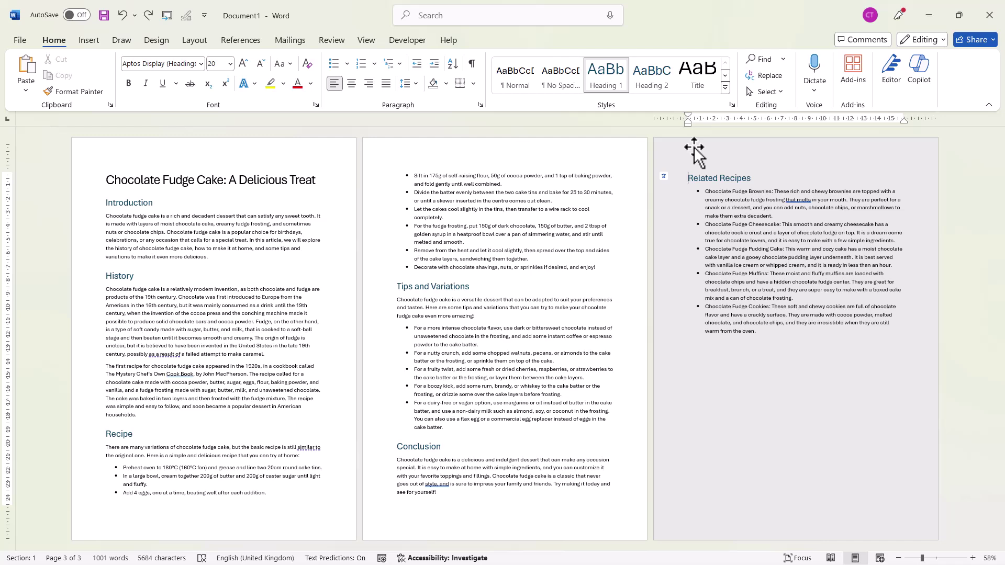
- Turn off "Move object with text" in the layout options of the background rectangle
{"action": "left_click", "coordinate": [729, 154]}
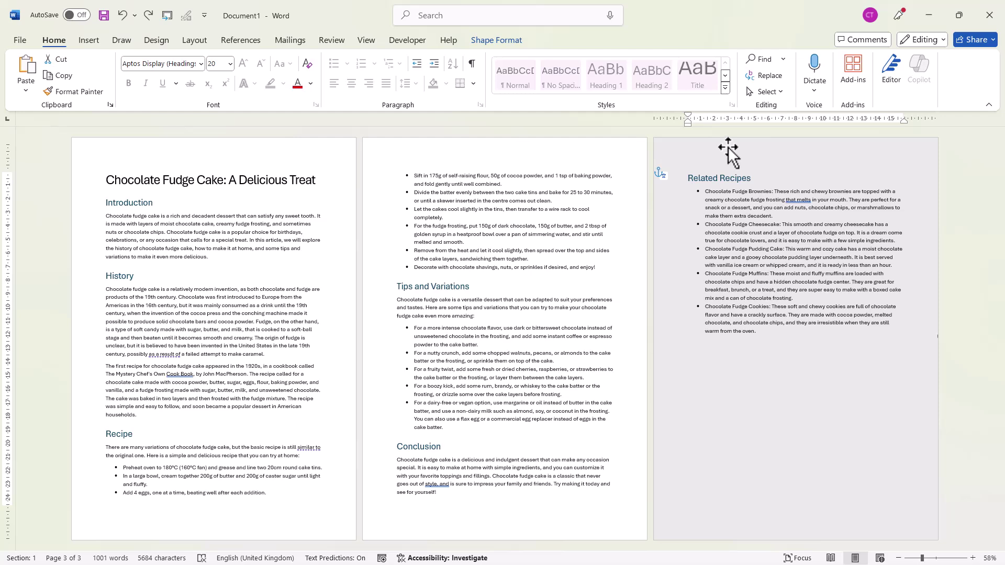
{"action": "left_click", "coordinate": [492, 42]}
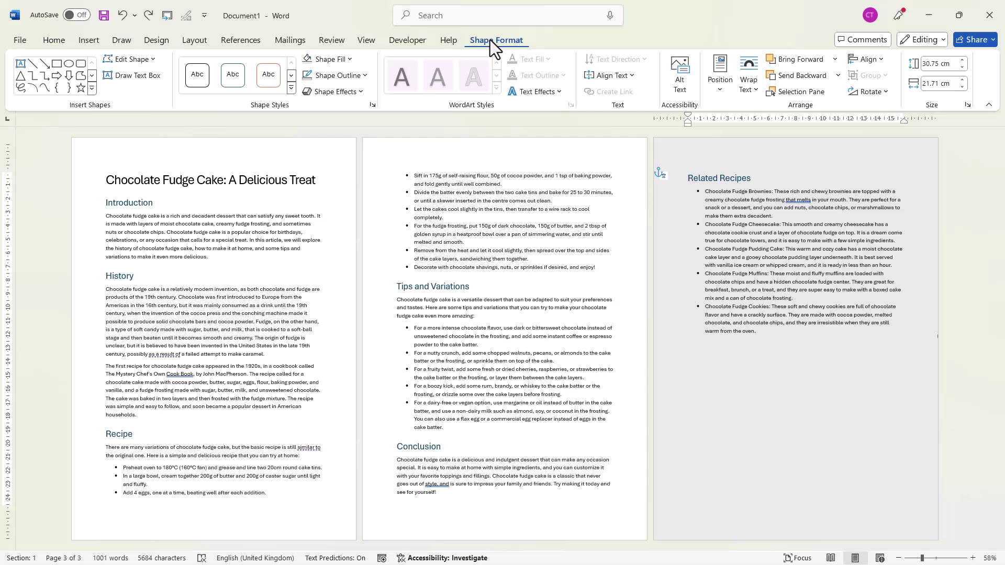
{"action": "left_click", "coordinate": [721, 84]}
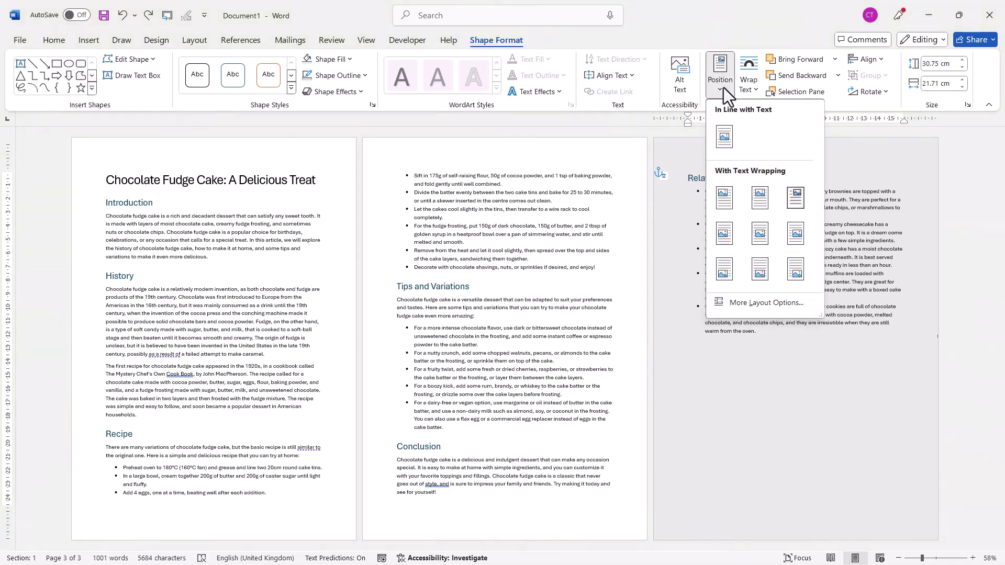
{"action": "left_click", "coordinate": [757, 303]}
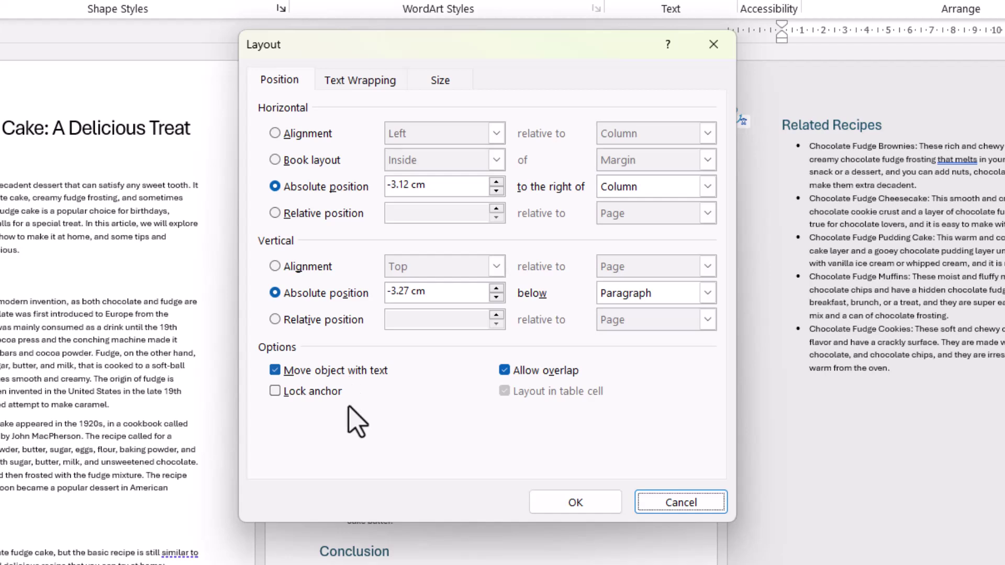
{"action": "left_click", "coordinate": [275, 371]}
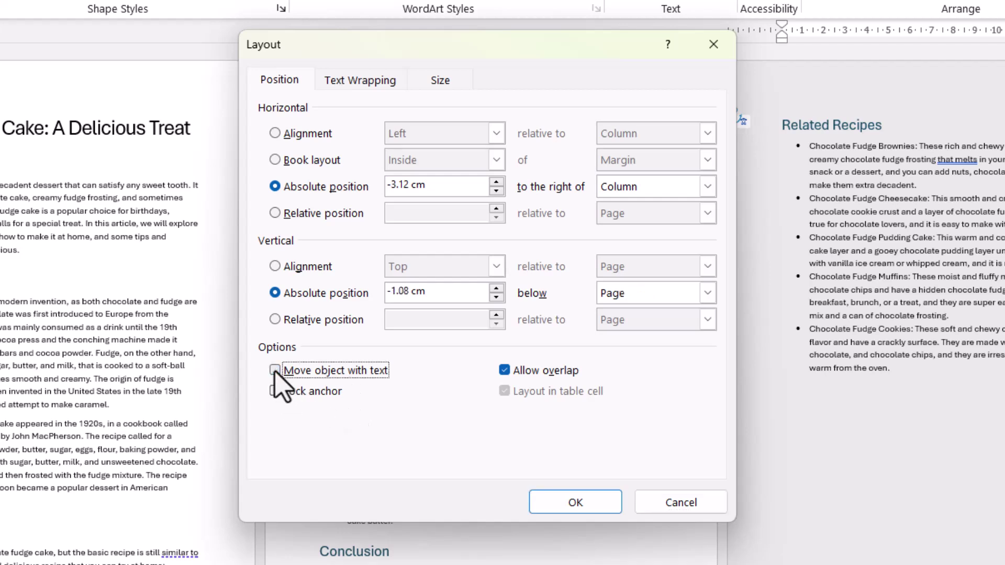
{"action": "left_click", "coordinate": [574, 506]}
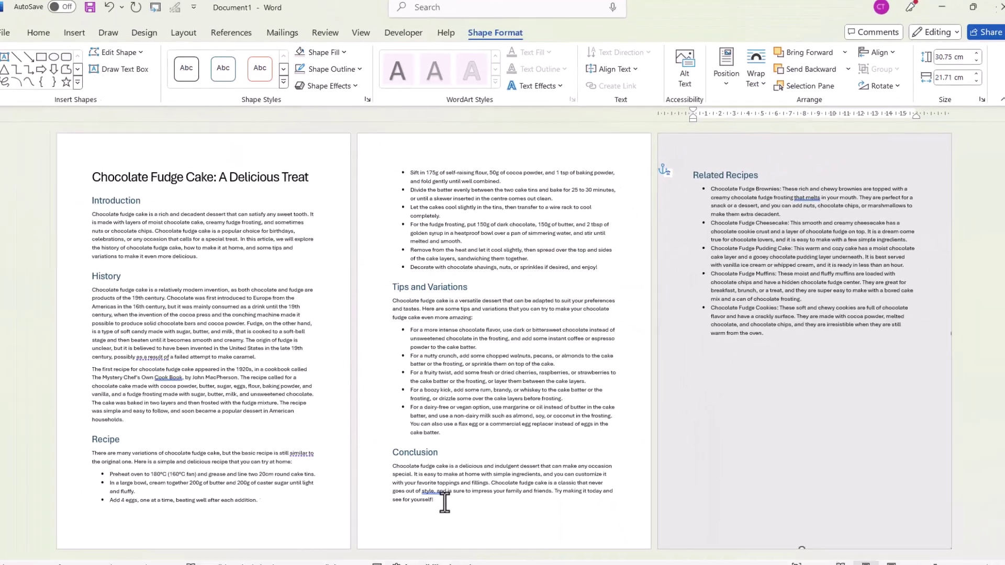
- Test the rectangle's fixed position by adding blank paragraphs after the Conclusion text, and delete them again
{"action": "left_click", "coordinate": [448, 496]}
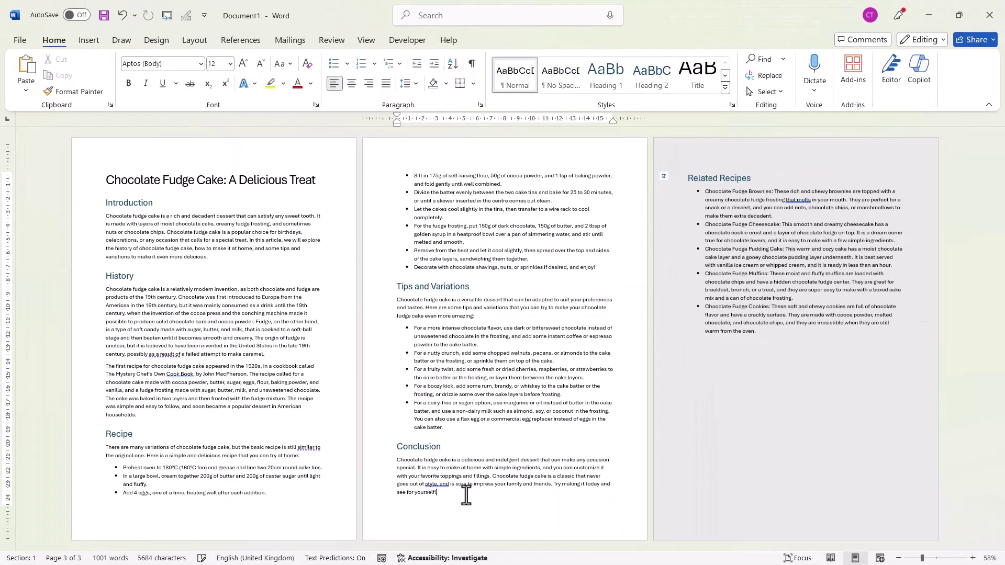
{"action": "key", "text": "Return"}
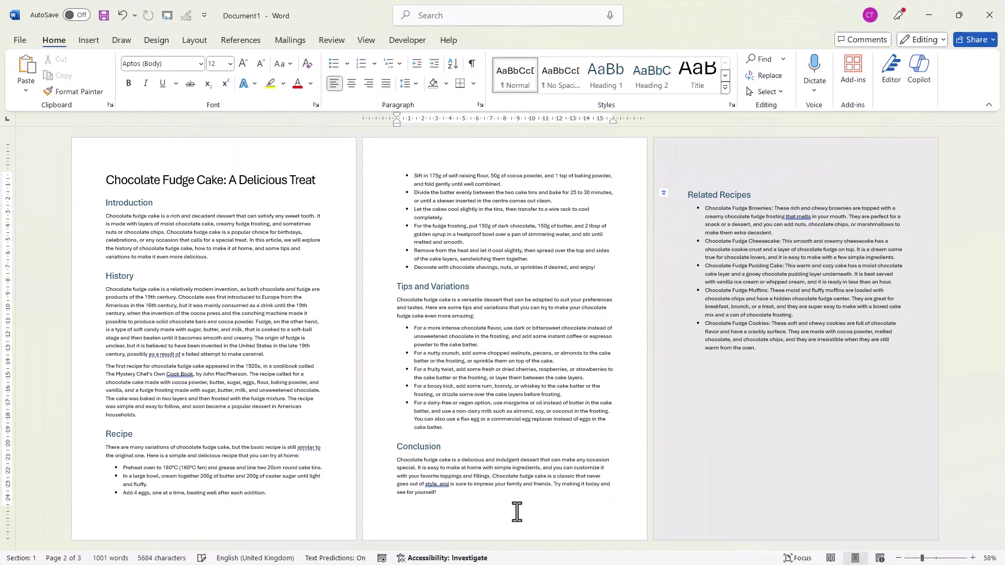
{"action": "key", "text": "Return"}
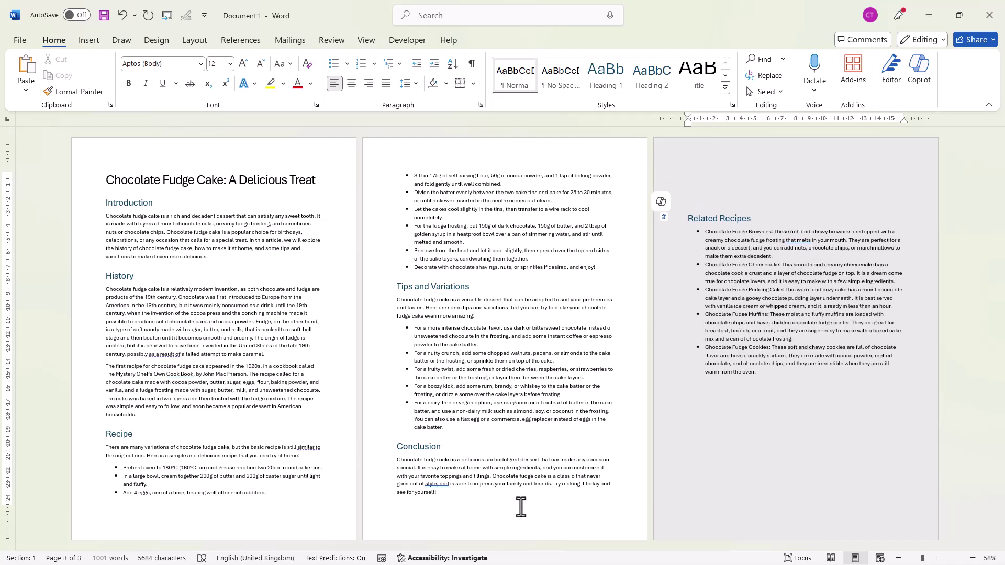
{"action": "key", "text": "BackSpace"}
{"action": "key", "text": "BackSpace"}
{"action": "key", "text": "BackSpace"}
- Insert a page break before the Related Recipes heading and check which page carries the background rectangle
{"action": "left_click", "coordinate": [688, 178]}
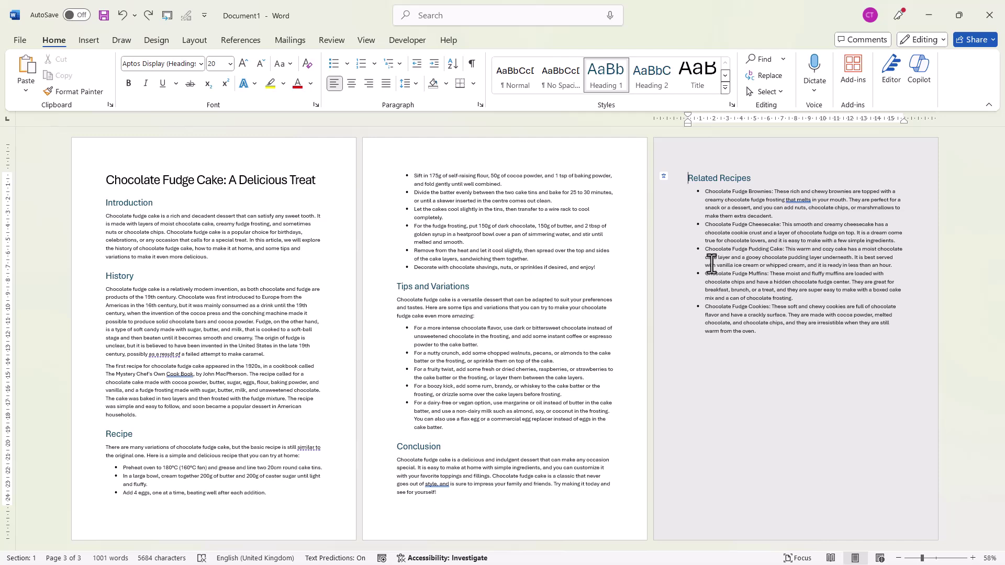
{"action": "mouse_move", "coordinate": [686, 181]}
{"action": "left_click", "coordinate": [178, 39]}
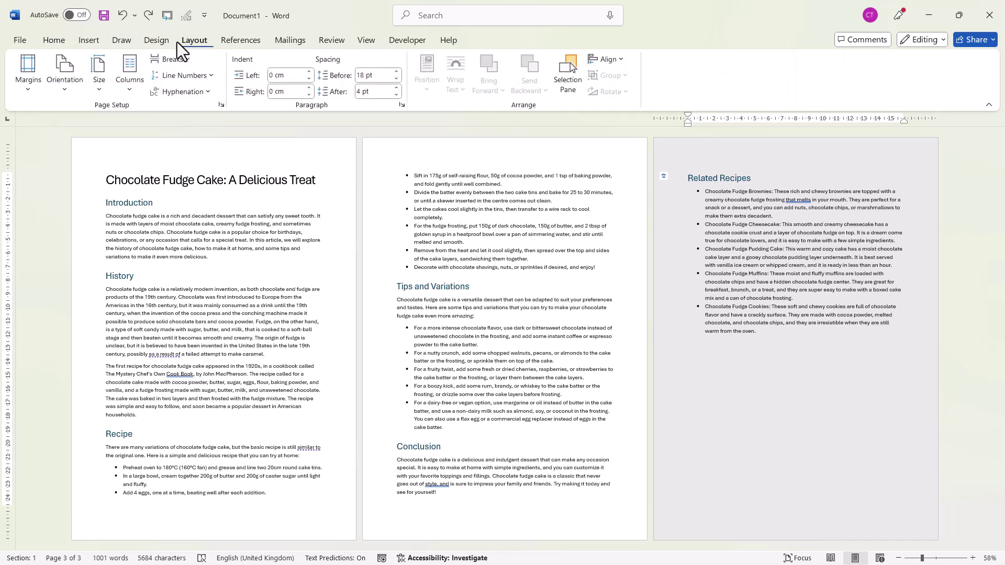
{"action": "left_click", "coordinate": [180, 58]}
{"action": "left_click", "coordinate": [221, 105]}
{"action": "scroll", "coordinate": [637, 366], "scroll_direction": "down", "scroll_amount": 5}
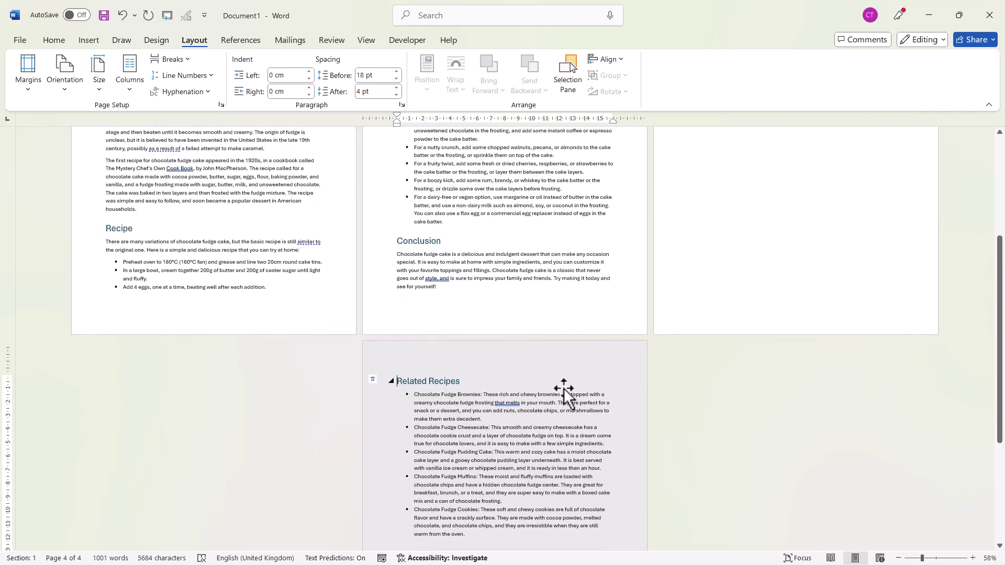
{"action": "scroll", "coordinate": [587, 386], "scroll_direction": "down", "scroll_amount": 3}
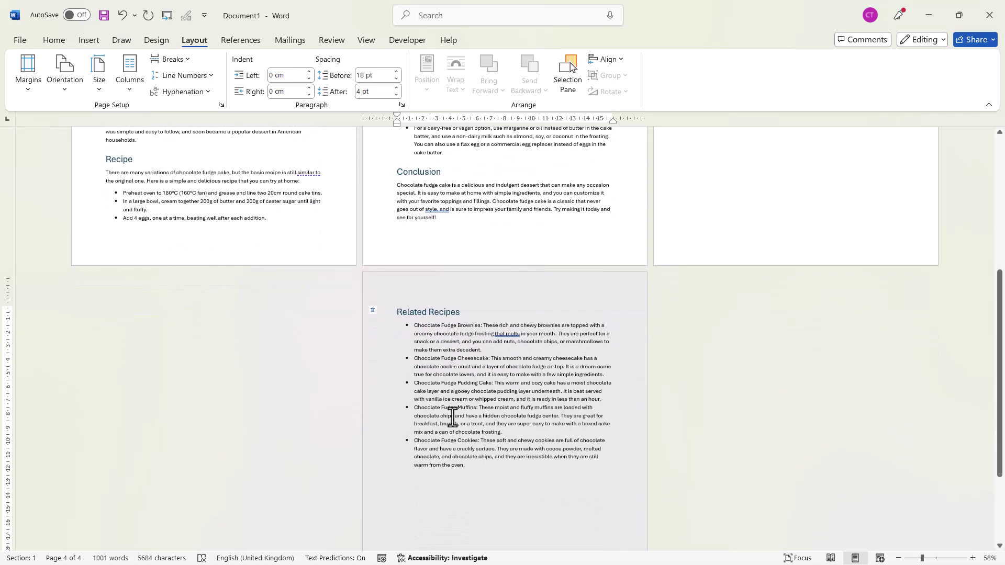
{"action": "scroll", "coordinate": [837, 410], "scroll_direction": "up", "scroll_amount": 5}
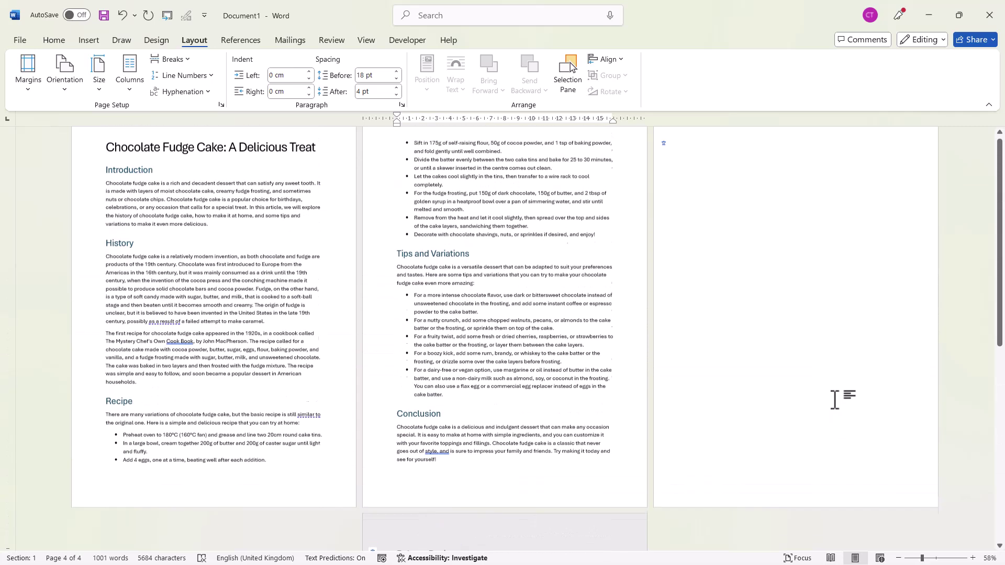